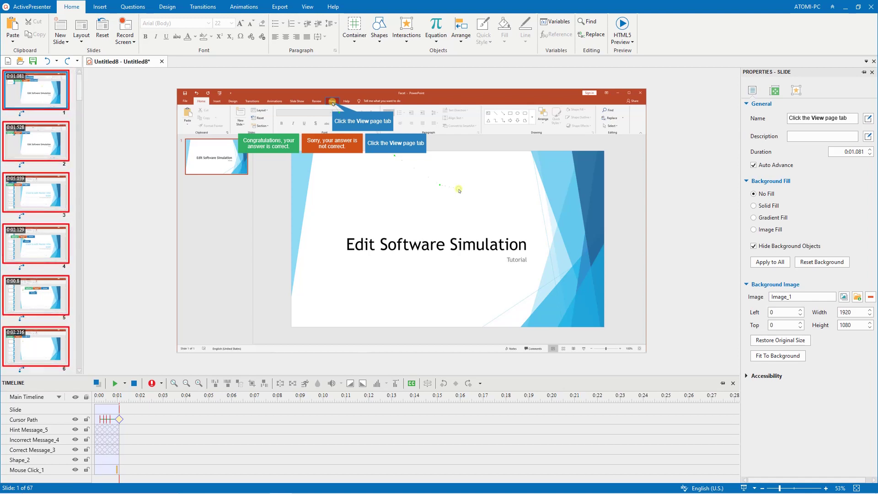
Step: Play slide 15's recorded video, then open slide 16, the Press Shift+P step
scroll(76, 127, "down", 8)
scroll(76, 127, "down", 4)
left_click(54, 133)
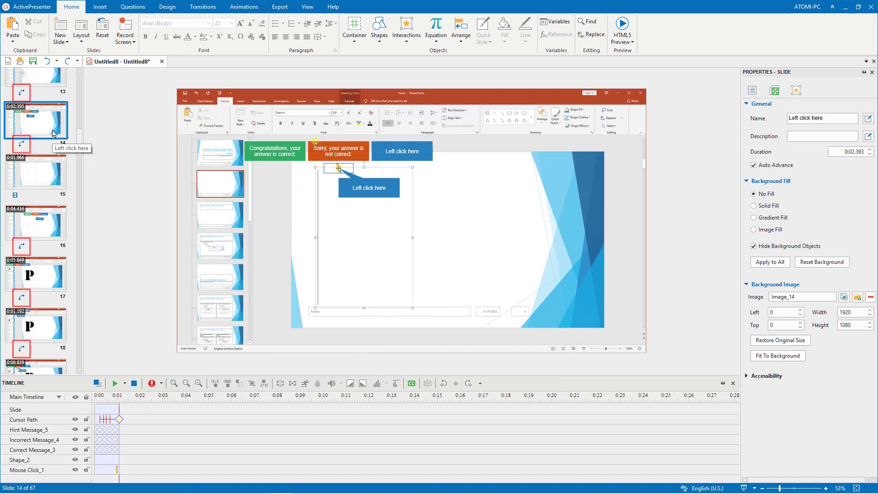
left_click(51, 170)
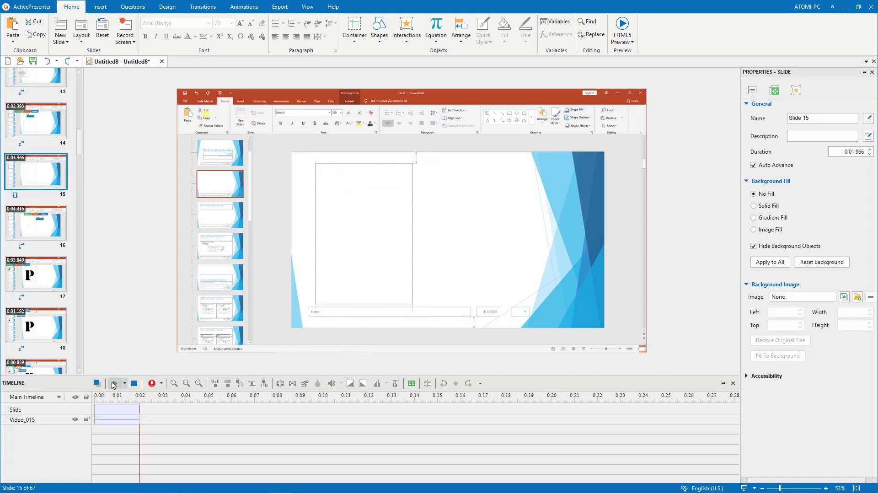
left_click(115, 384)
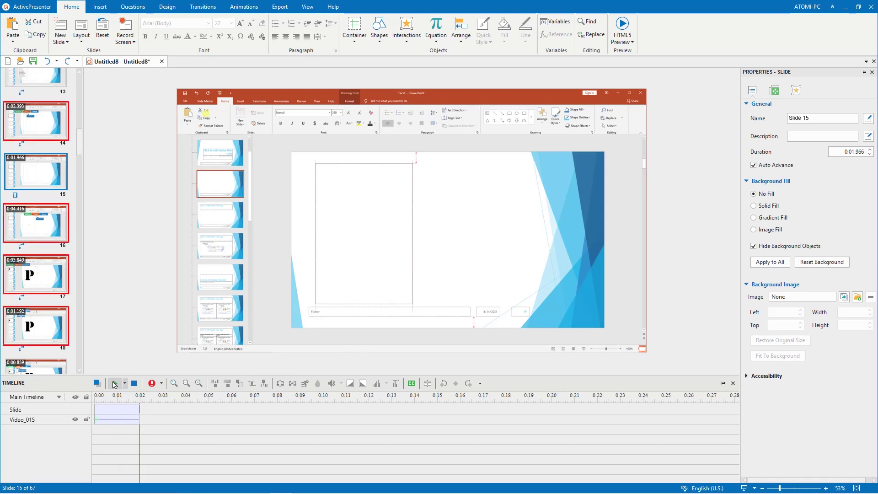
left_click(38, 280)
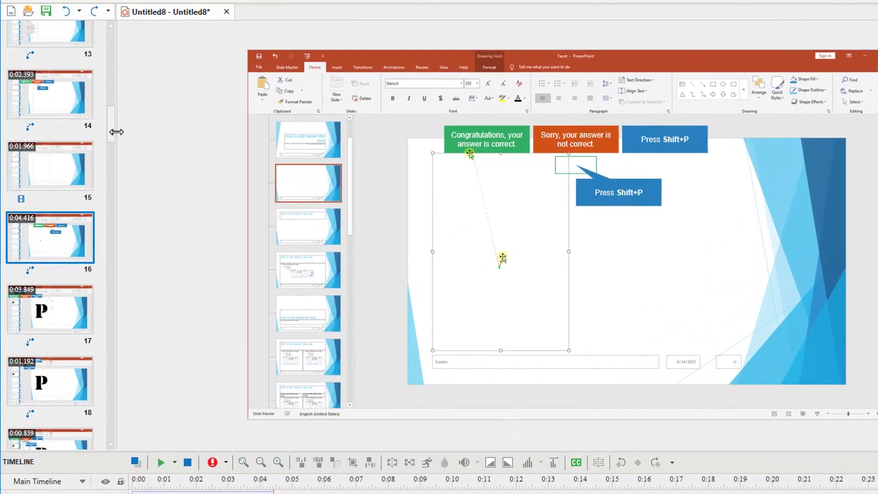
Step: Delete the black Type slide 66 near the end of the project
left_click_drag(116, 132, 111, 447)
left_click(65, 347)
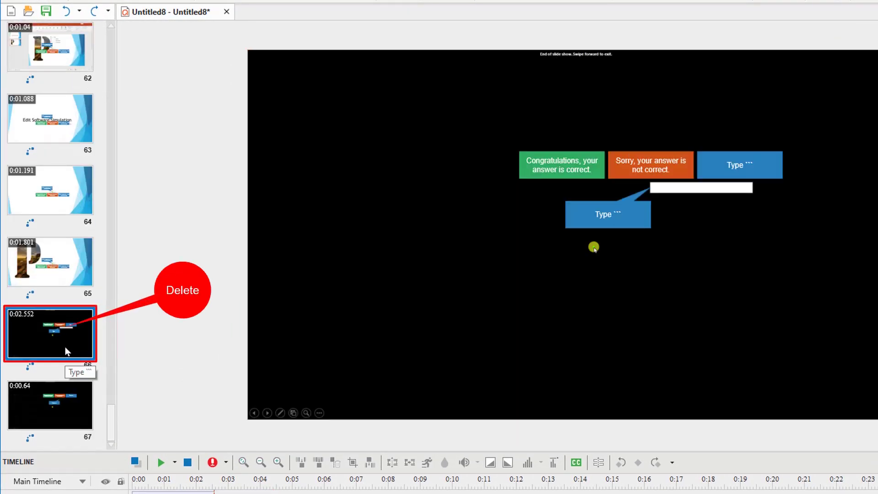
key("Delete")
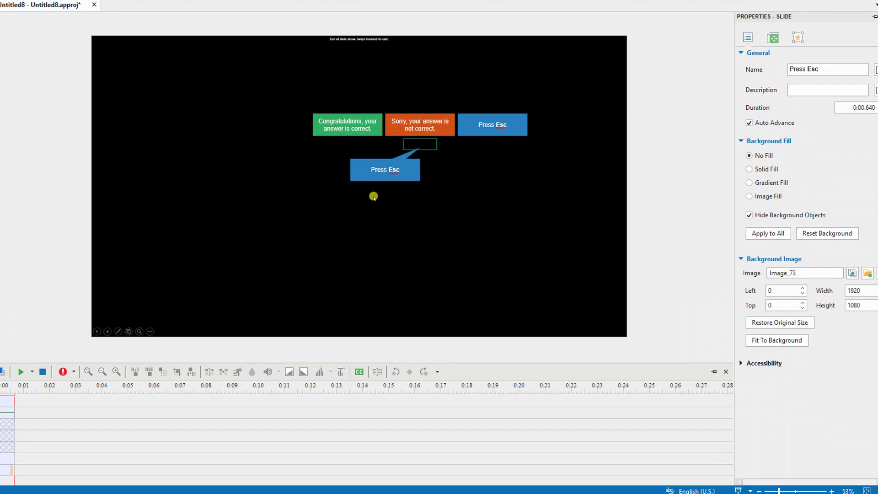
key("Delete")
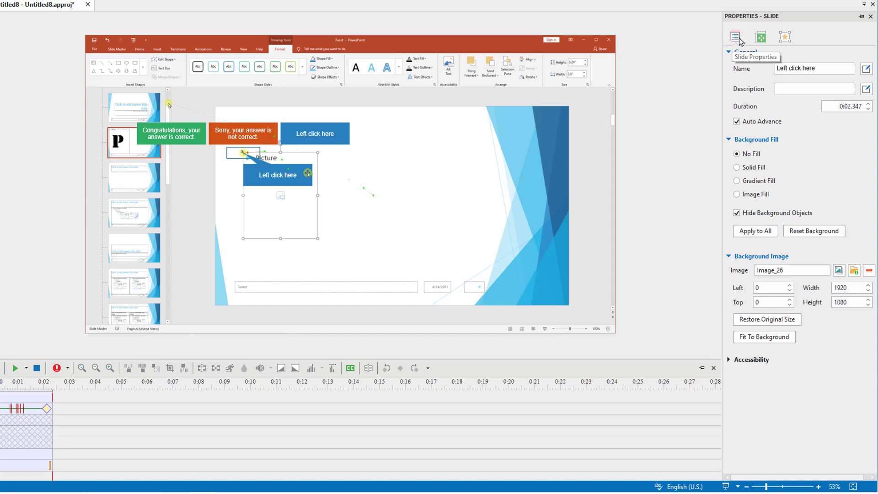
Step: Rename slide 26 'Click and Drag the handle' with description 'Resize the Placeholder'
left_click(780, 67)
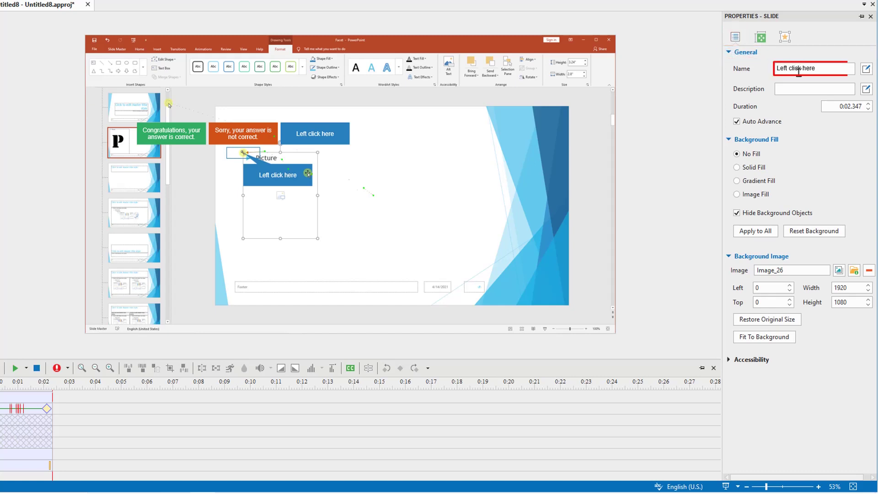
type("Click and Drag the handle")
left_click(835, 90)
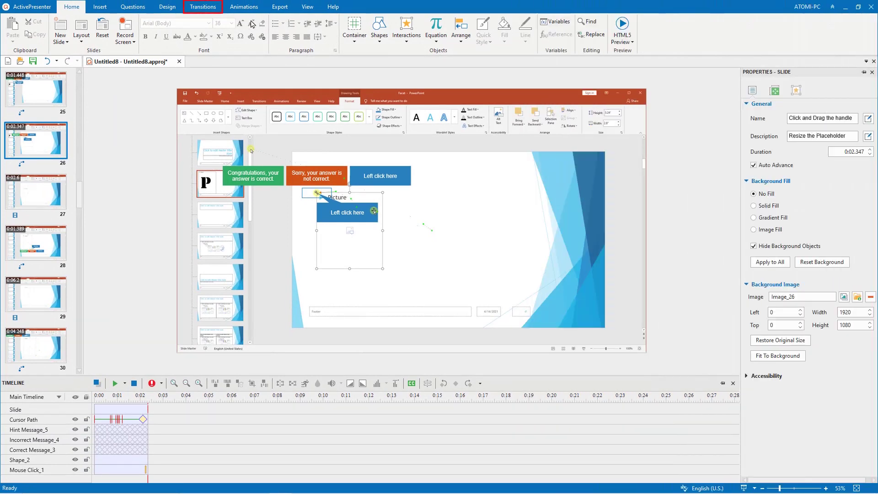
Step: Show the transition options and scroll the Slides pane up to slide 24
left_click(206, 11)
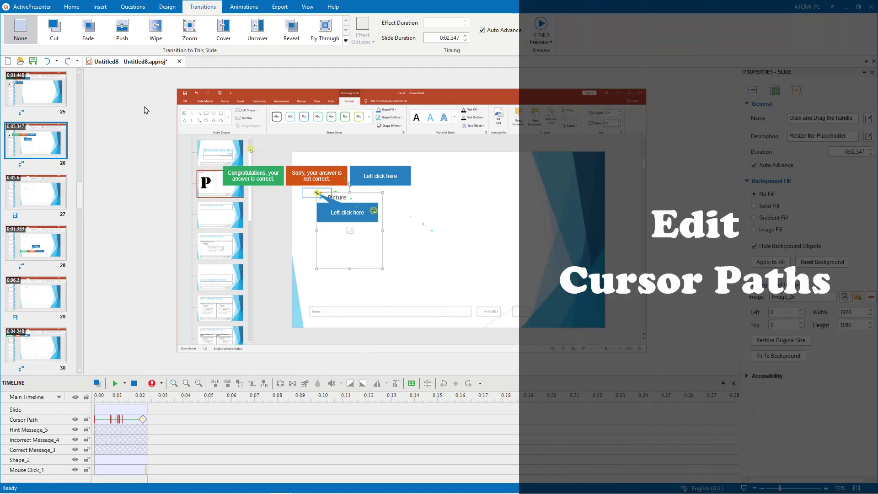
scroll(83, 194, "up", 2)
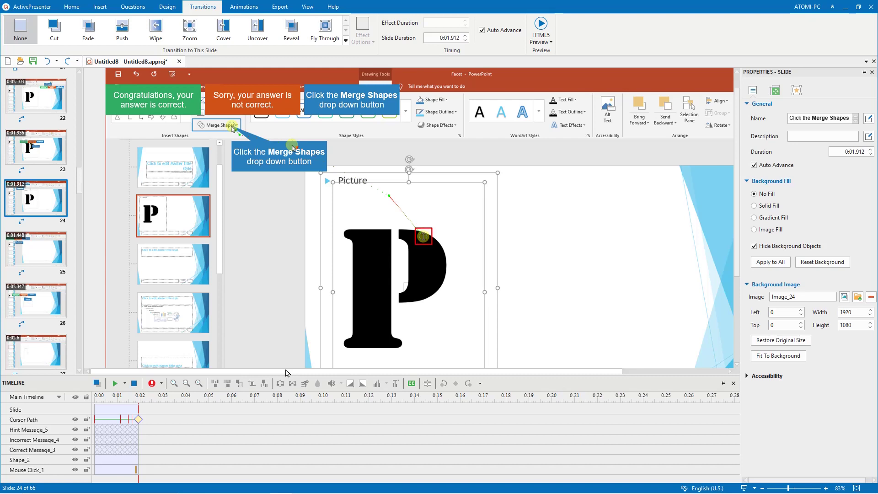
Step: Move slide 24's cursor path end beside the P, raise its start, and curve it
left_click(422, 235)
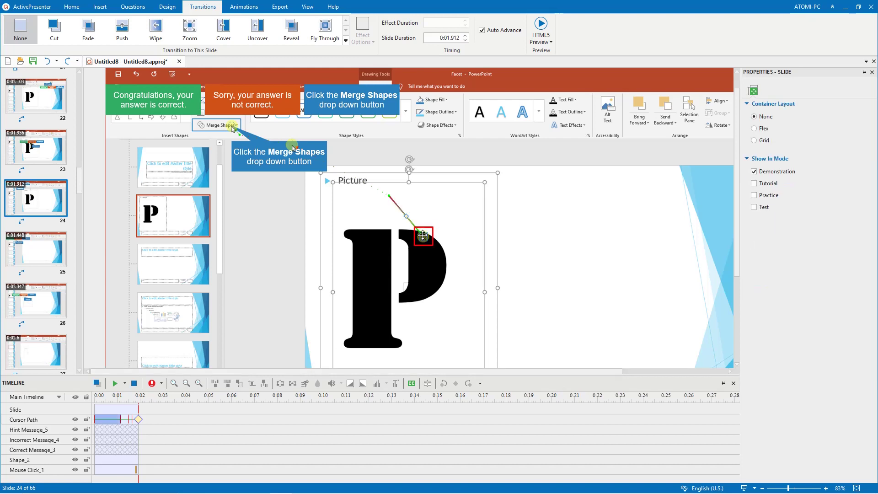
left_click_drag(422, 235, 467, 244)
left_click_drag(389, 196, 387, 166)
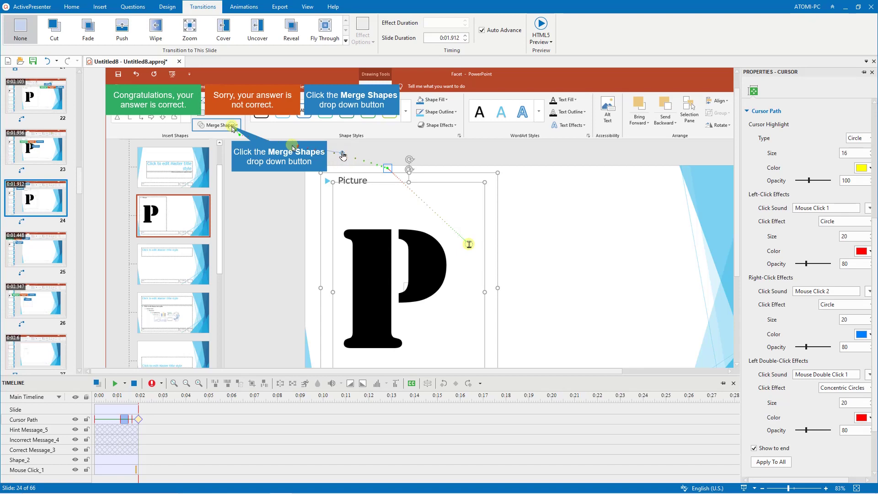
left_click(429, 209)
left_click_drag(429, 210, 446, 194)
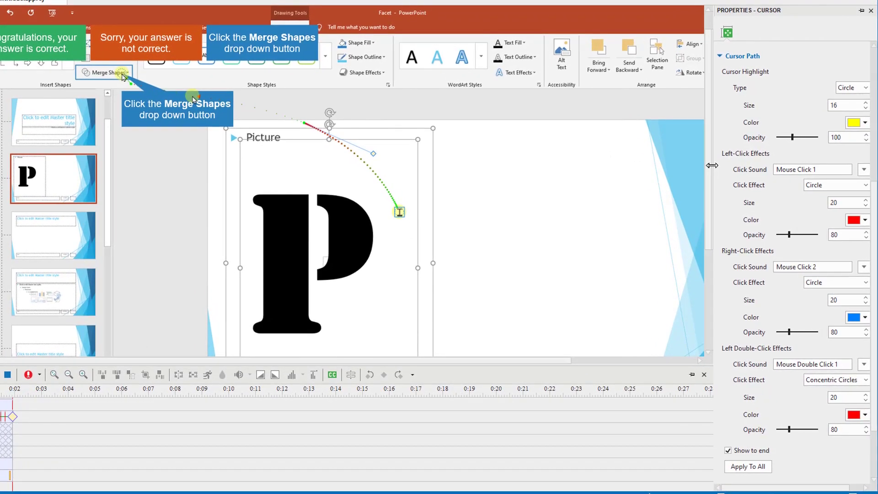
Step: Give the cursor the windows7_pen image and longer start and stop durations
left_click_drag(712, 165, 707, 166)
scroll(723, 114, "up", 5)
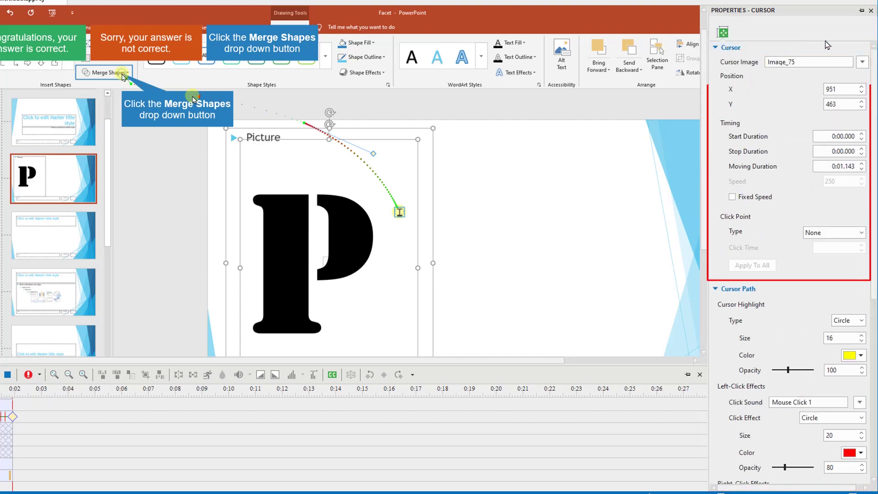
left_click(862, 62)
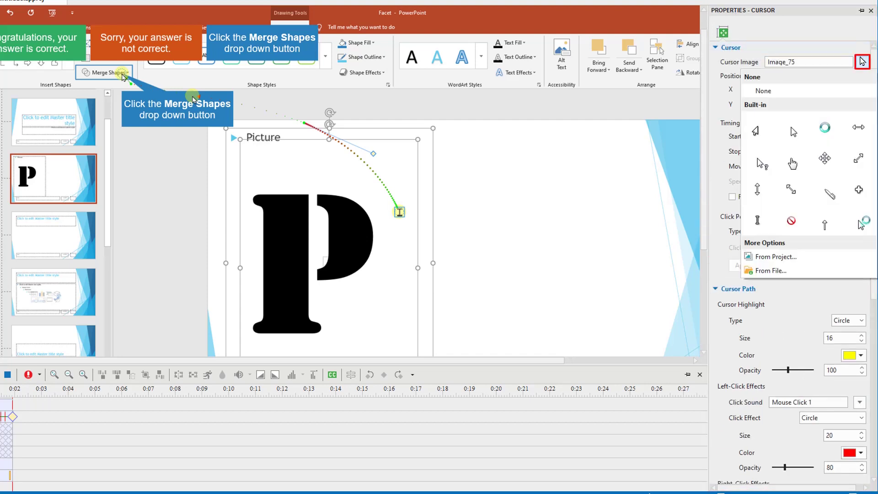
left_click(830, 192)
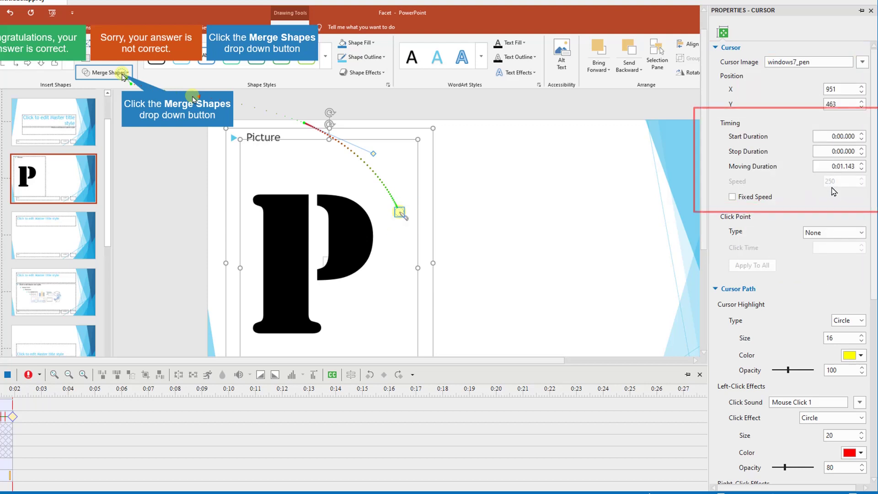
left_click(861, 134)
left_click(861, 149)
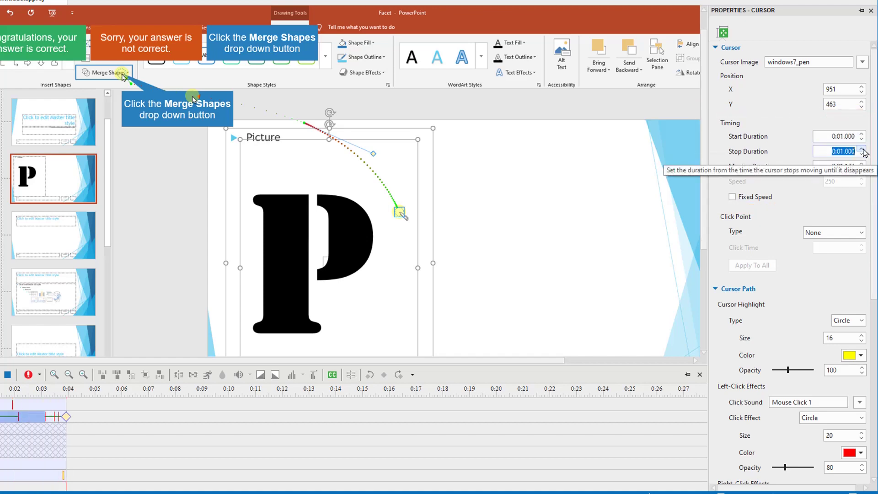
left_click(861, 163)
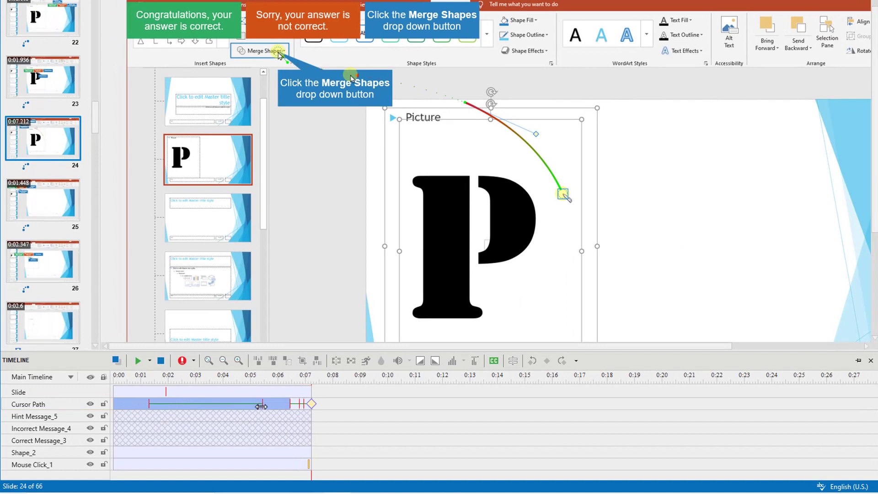
Step: Stretch the cursor movement on the timeline and set a left double-click at 0:01.000
mouse_move(261, 406)
left_mouse_down()
mouse_move(302, 406)
mouse_move(270, 406)
left_mouse_up()
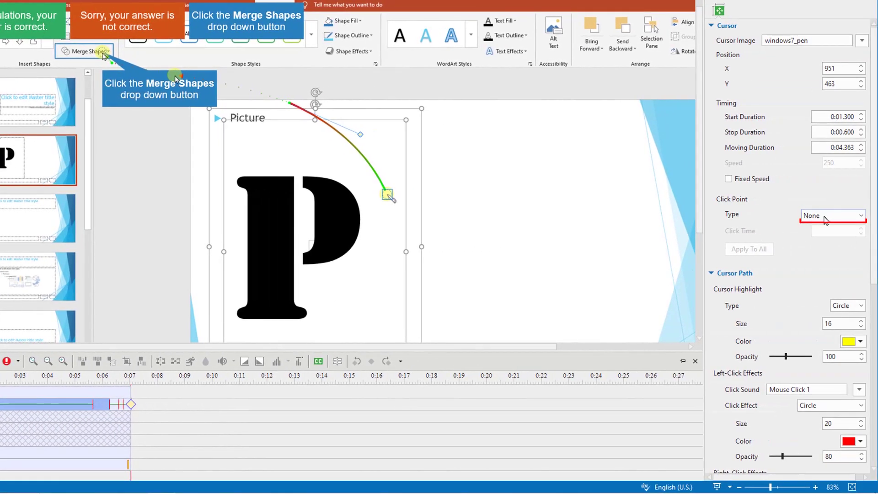
left_click(833, 215)
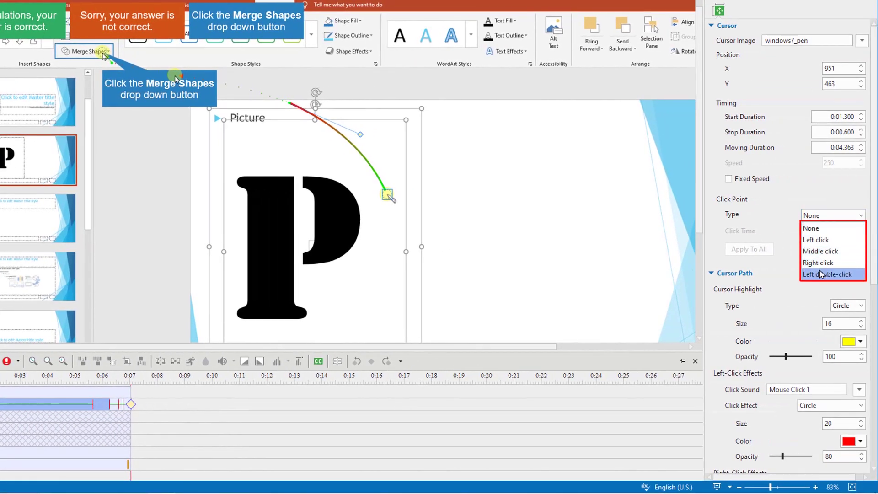
left_click(819, 274)
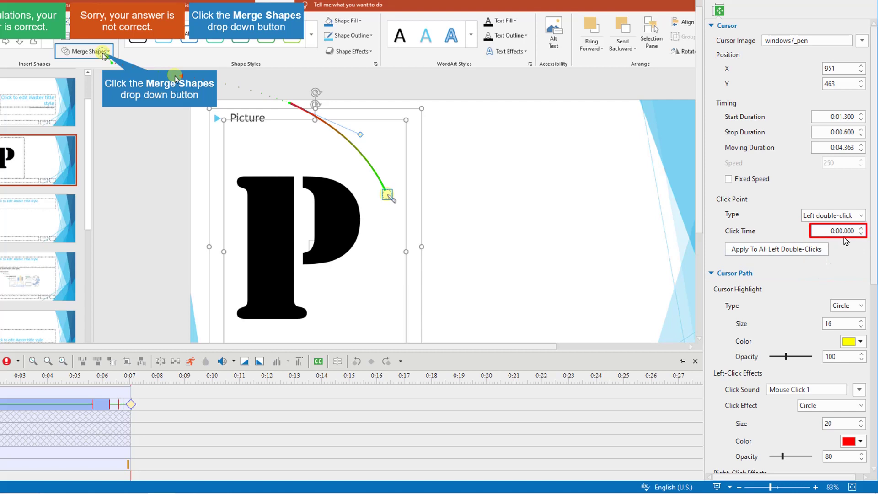
left_click(864, 230)
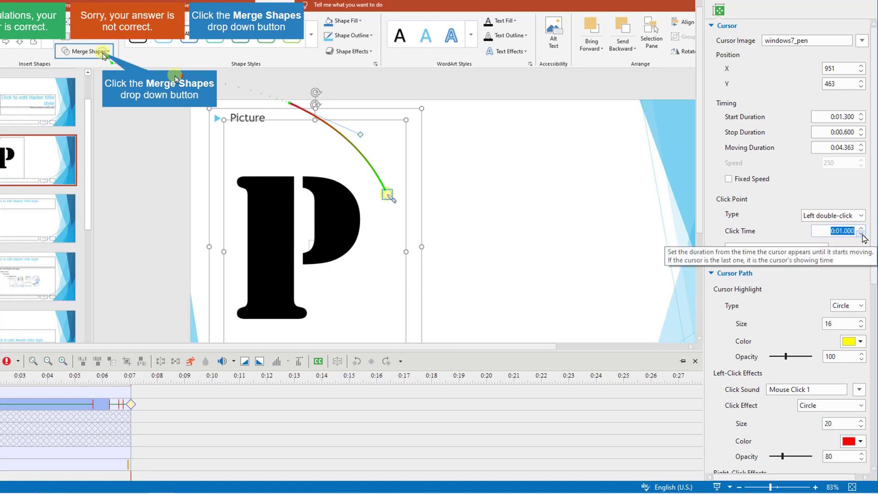
scroll(864, 239, "down", 5)
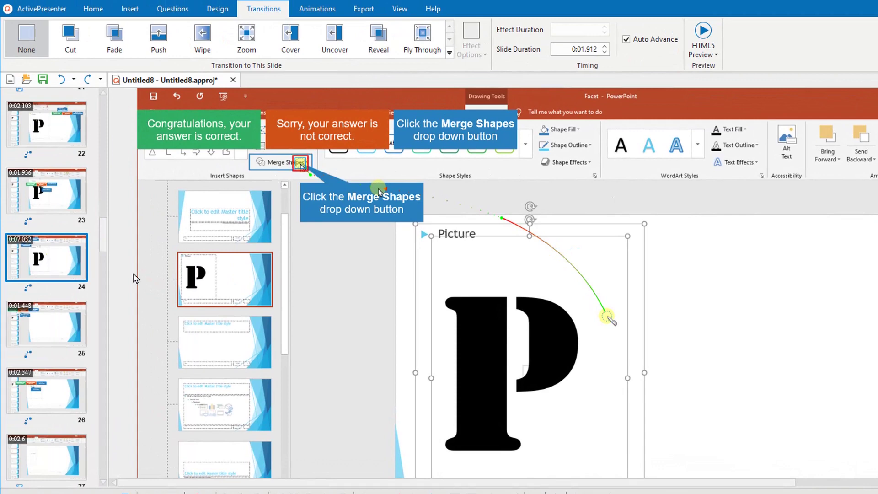
Step: Drag slide 24's cursor end onto the shapes row and compare with slide 25
left_click(69, 327)
left_click(67, 273, "ctrl")
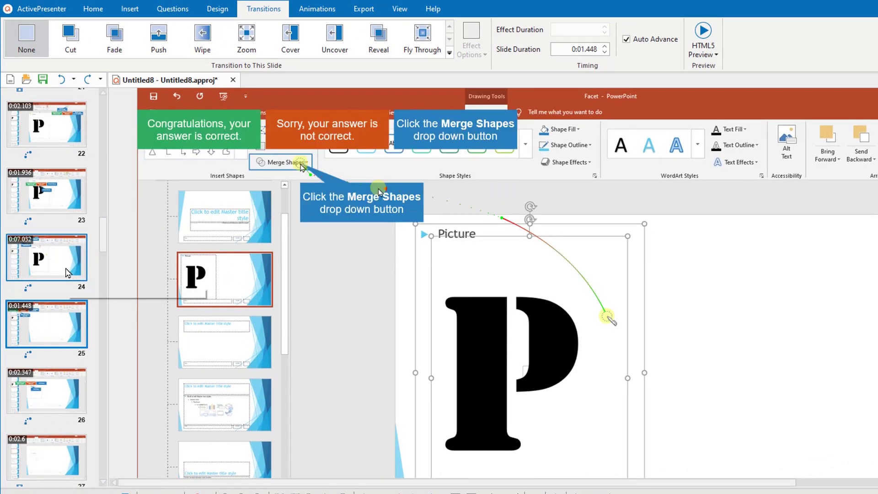
left_click(68, 273)
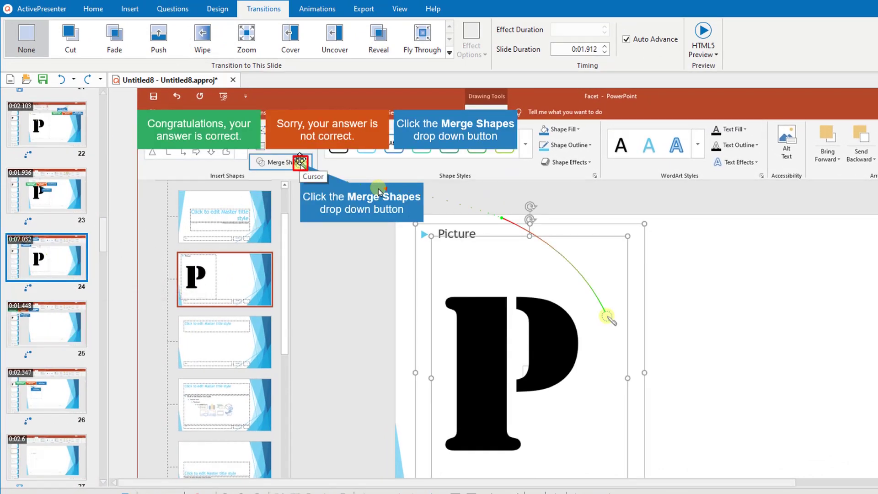
left_click_drag(300, 163, 189, 158)
left_click(75, 312)
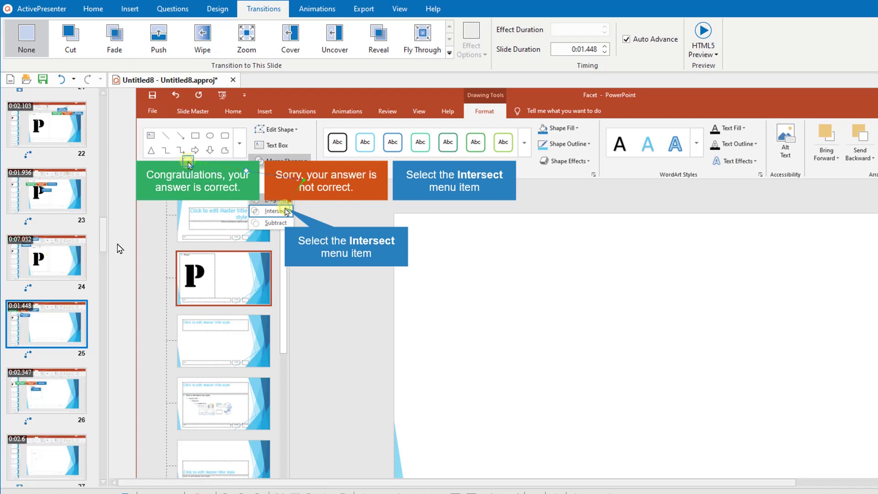
left_click(83, 261)
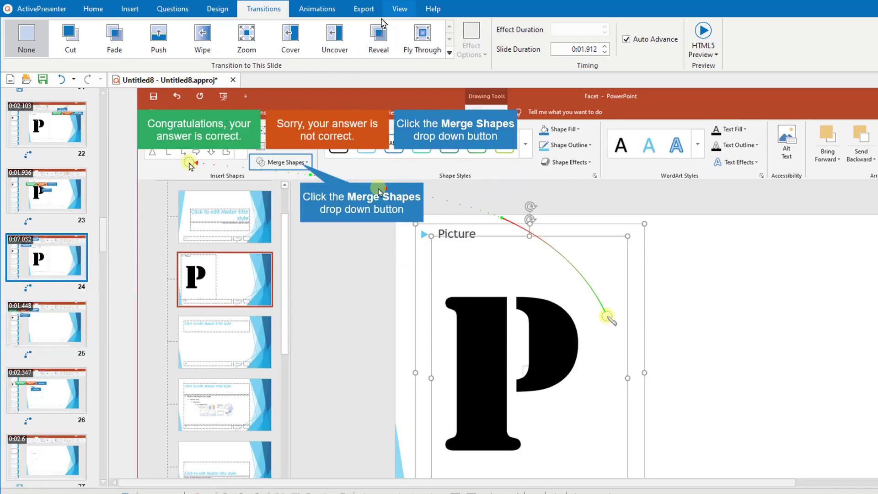
Step: Place the cursor end on the Merge Shapes dropdown arrow and go to slide 25
left_click(400, 8)
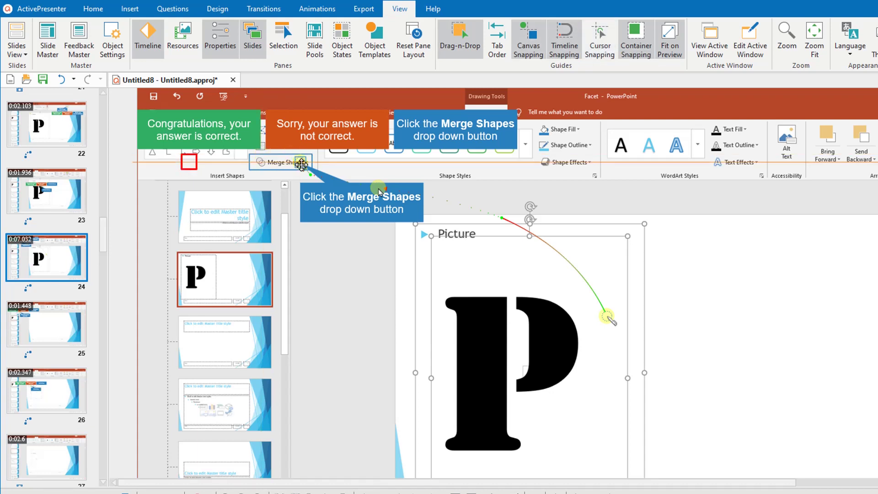
left_click_drag(206, 161, 288, 173)
key("Down")
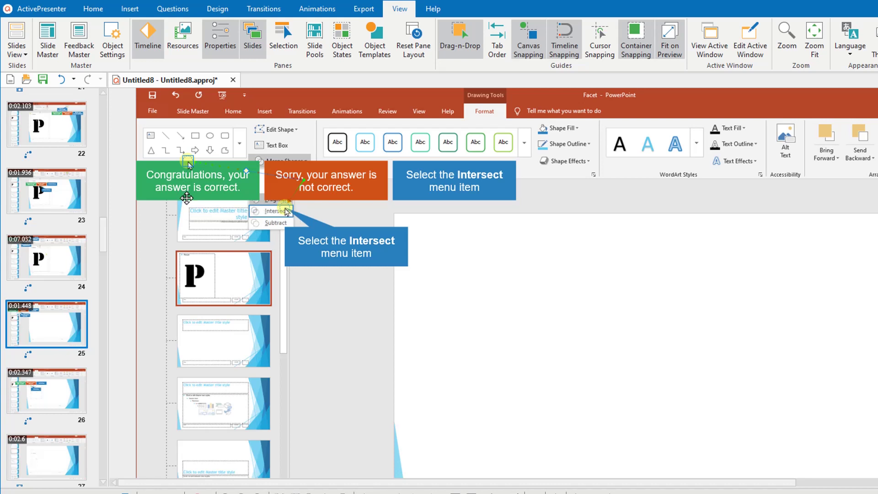
Step: Snap slide 25's cursor start to the previous slide and its end to the next
right_click(187, 160)
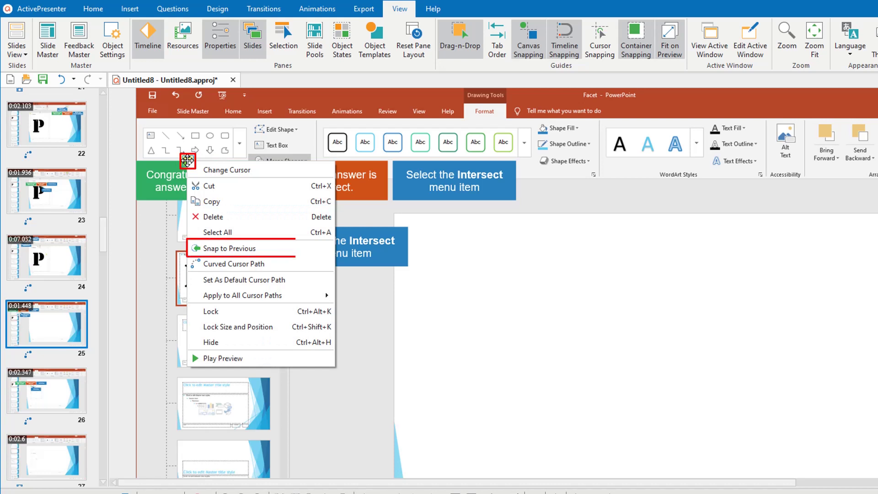
left_click(211, 248)
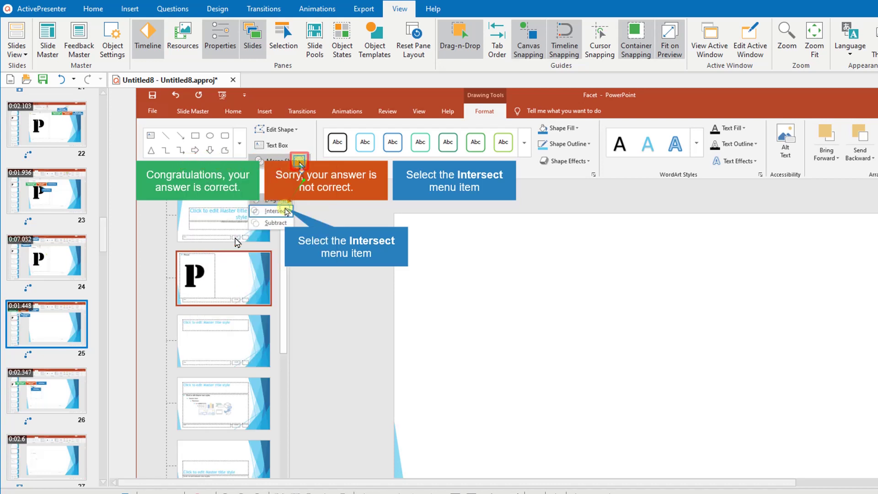
right_click(284, 207)
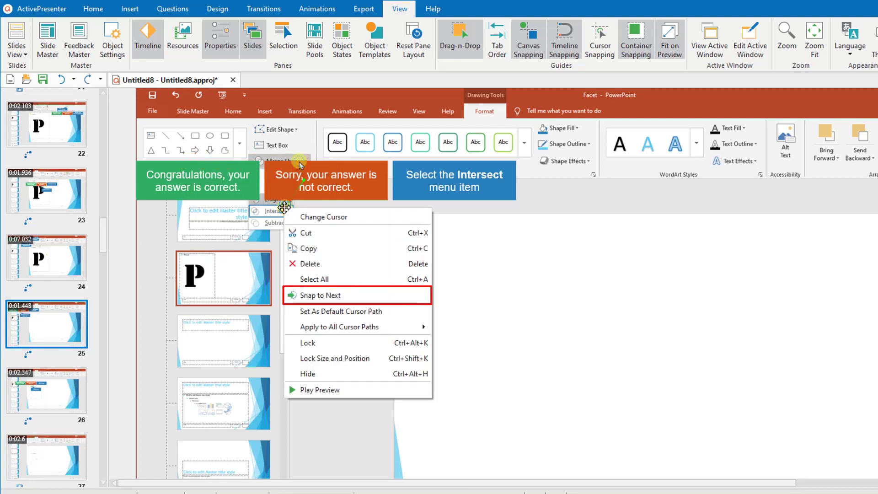
left_click(297, 295)
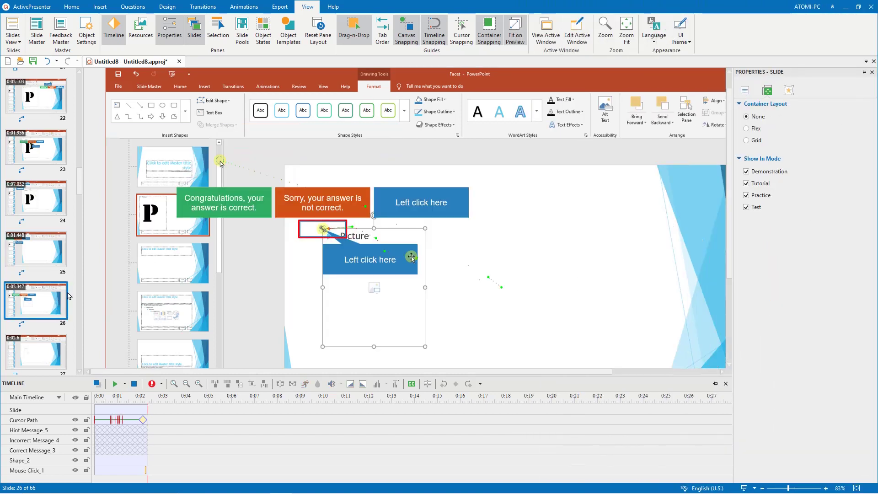
Step: Widen slide 26's Mouse Click_1 area to 231 by 60 px and shift it left over Picture
left_click(303, 234)
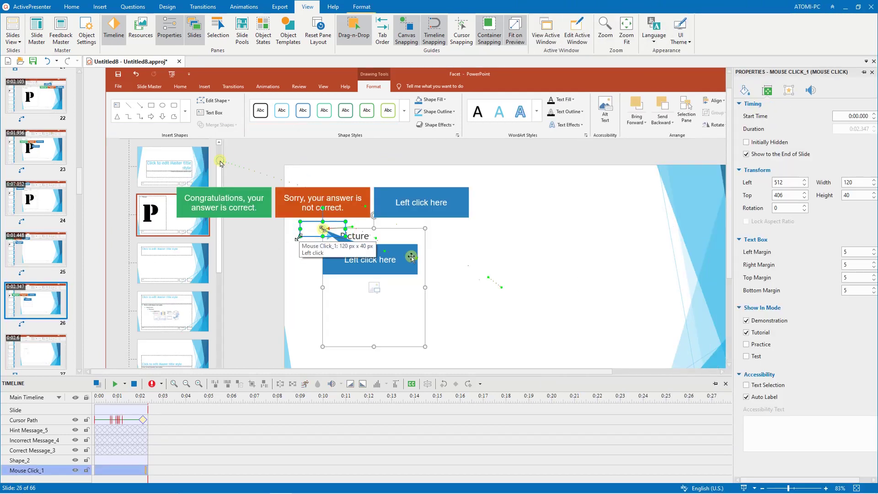
left_click_drag(345, 233, 374, 233)
left_click_drag(297, 220, 291, 220)
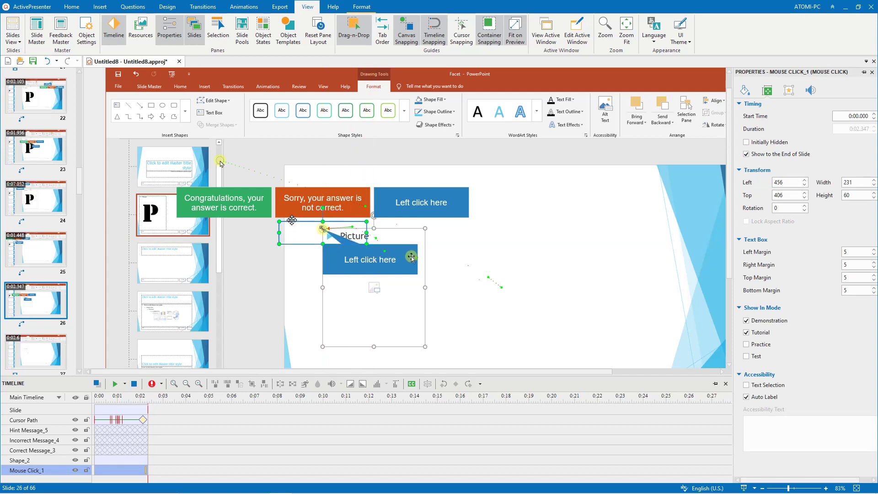
left_click(360, 7)
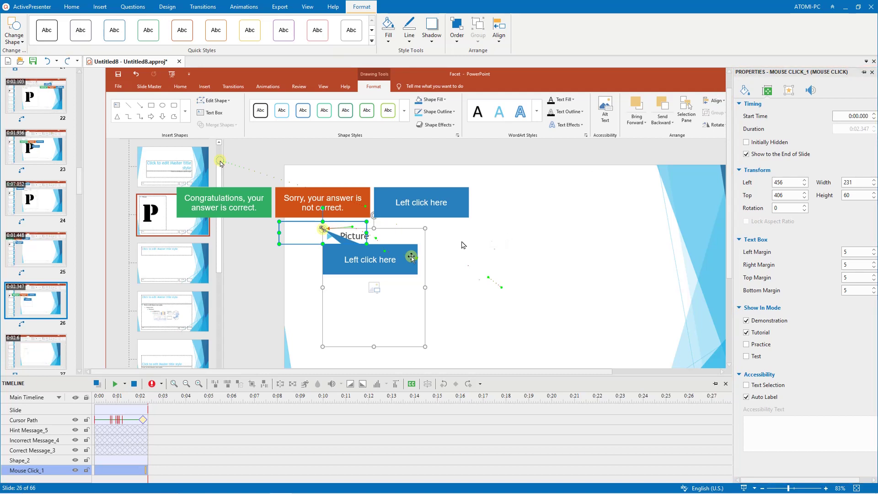
Step: Change slide 25's hint to 'Select the Intersect function from the drop-down list'
left_click(48, 249)
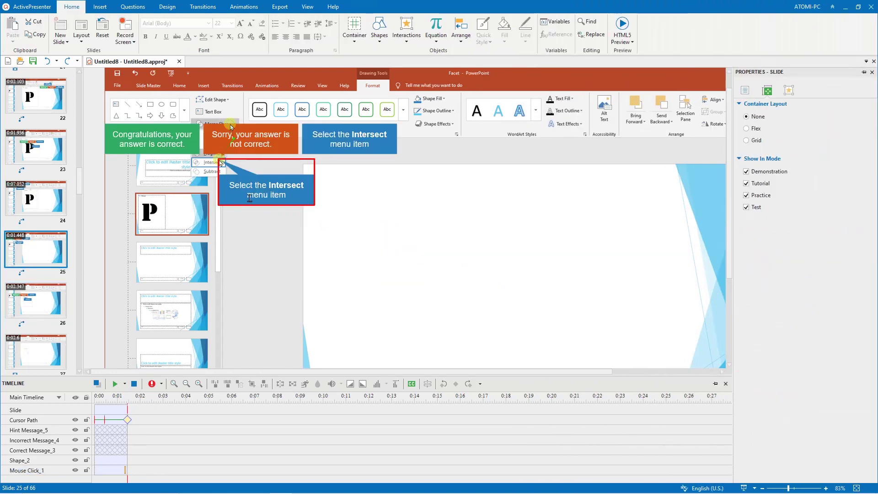
left_click(289, 194)
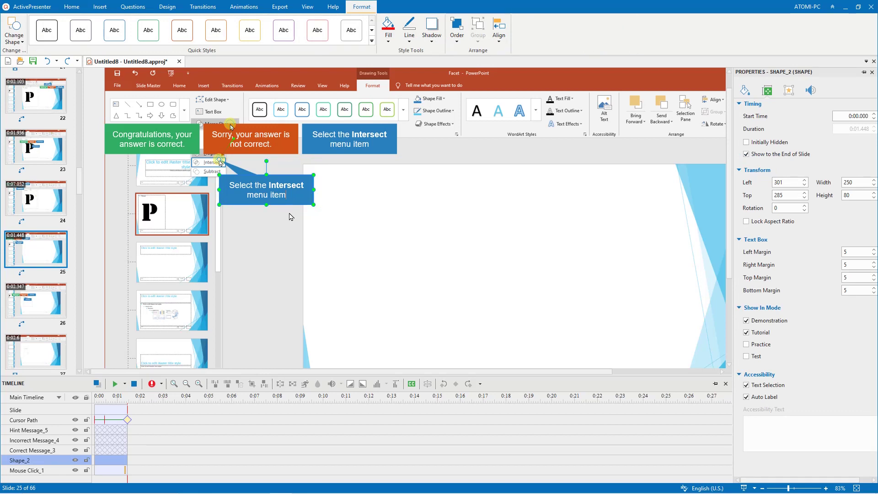
key("BackSpace")
key("BackSpace")
key("BackSpace")
key("BackSpace")
key("BackSpace")
key("BackSpace")
key("BackSpace")
key("BackSpace")
key("BackSpace")
type("function from the")
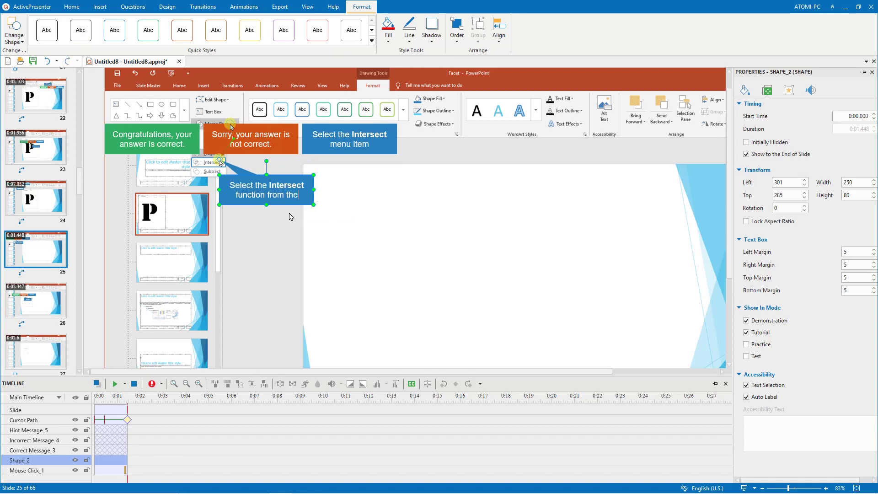
type(" drop-down list")
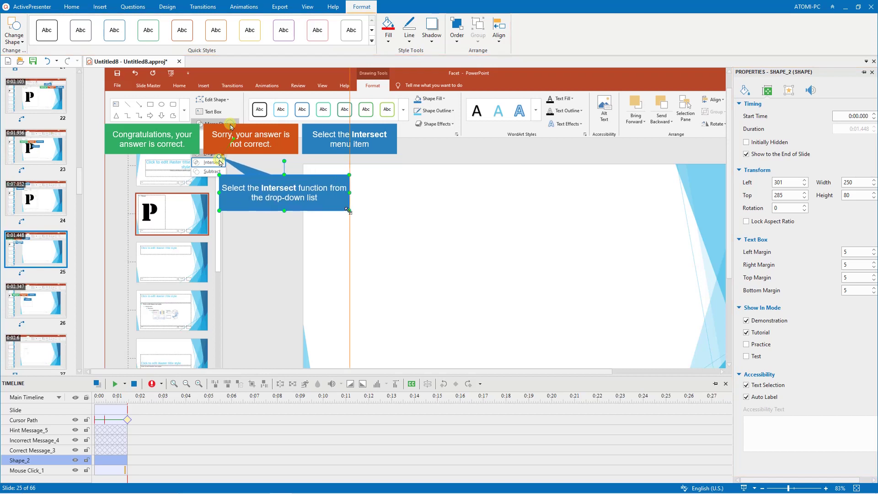
Step: Turn the hint into an oval callout shape
left_click(14, 33)
left_click(22, 88)
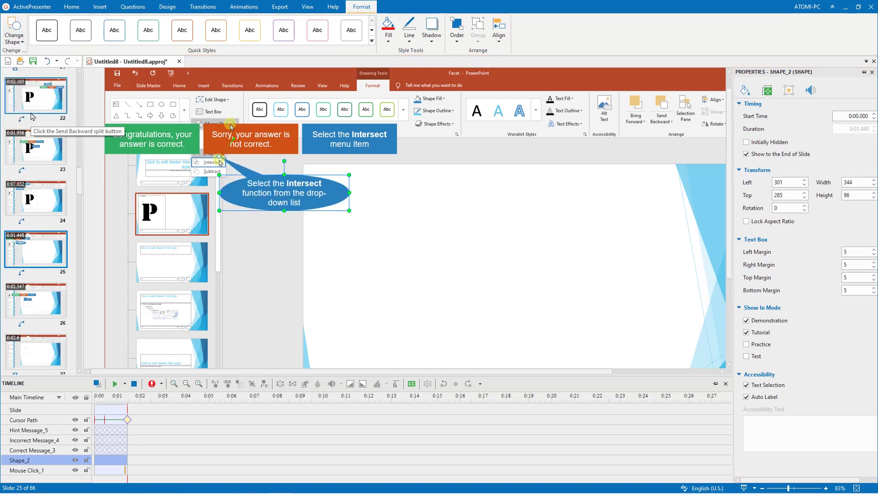
left_click(191, 145)
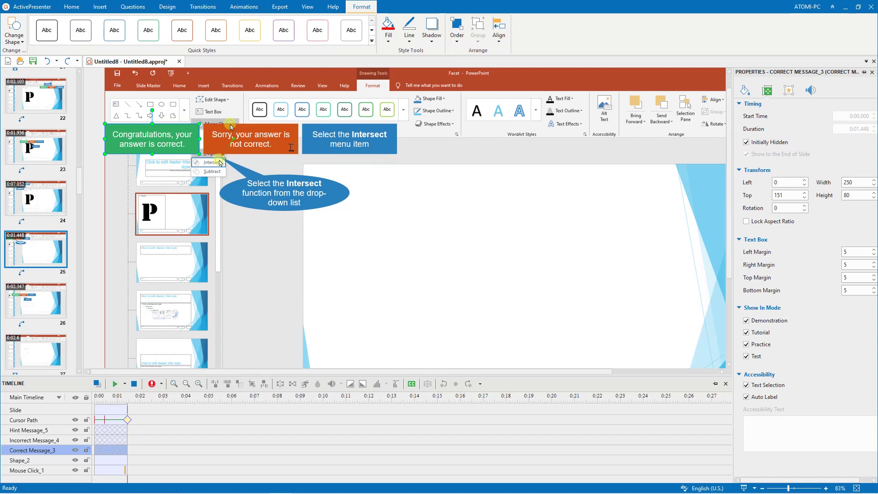
Step: Edit the incorrect feedback message text, then start a new Record Software Simulation project
left_click(291, 147)
left_click(292, 147)
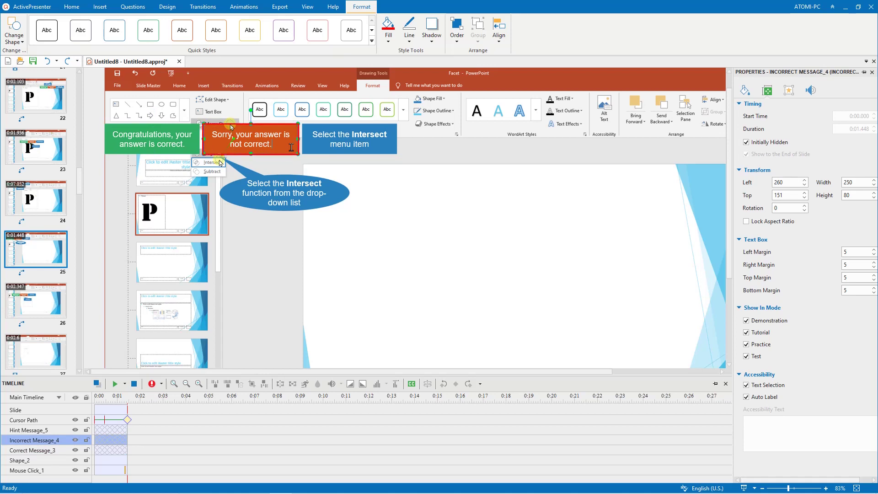
key("Escape")
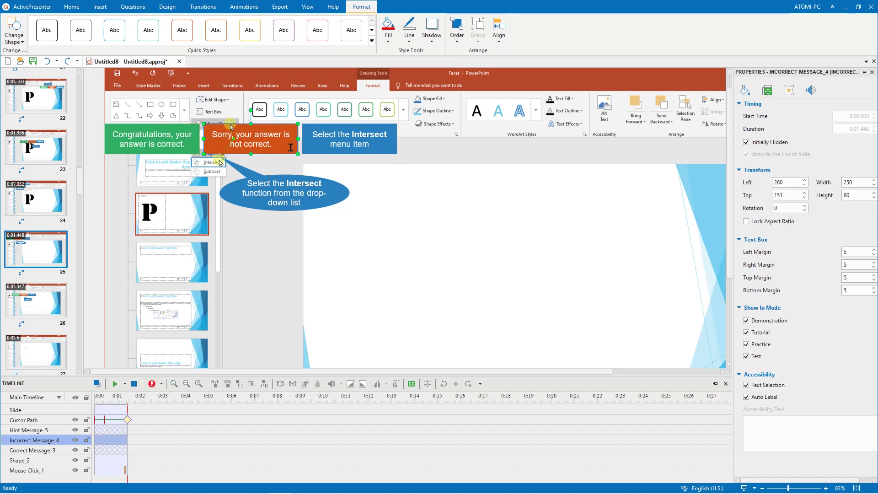
left_click(29, 7)
Step: Review the Annotation options in the Recording Settings, then cancel without saving any changes
left_click(41, 61)
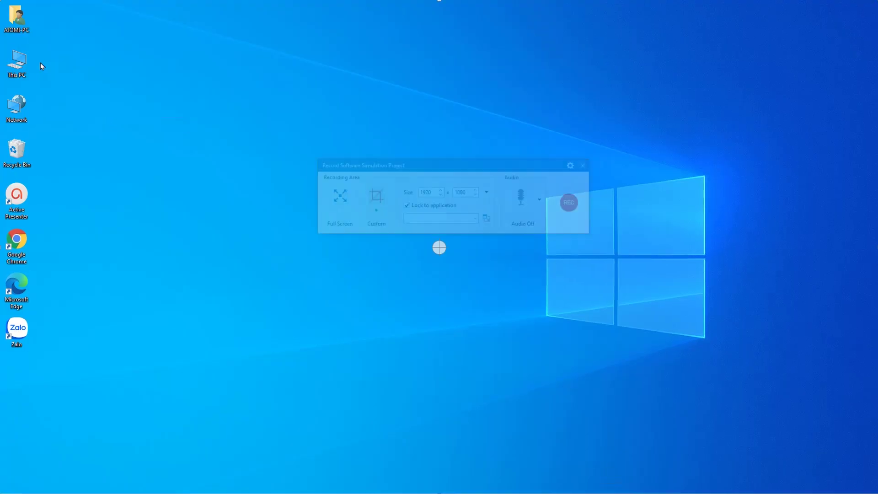
left_click(614, 186)
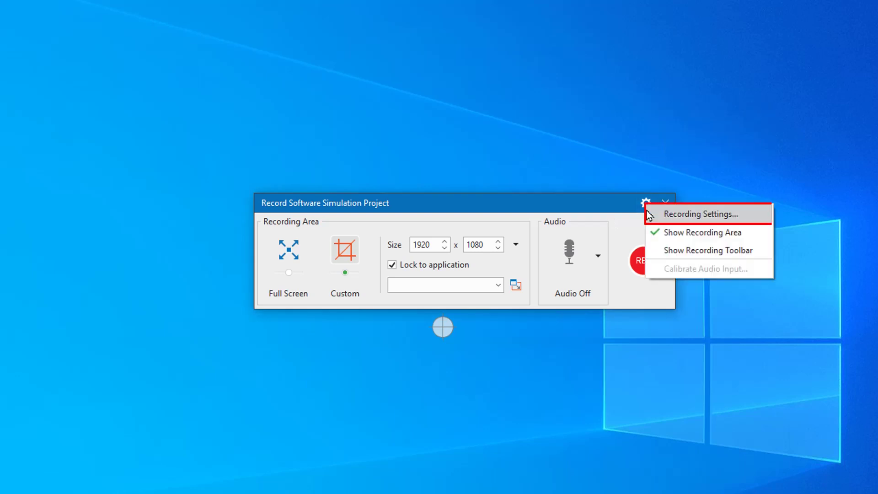
left_click(617, 193)
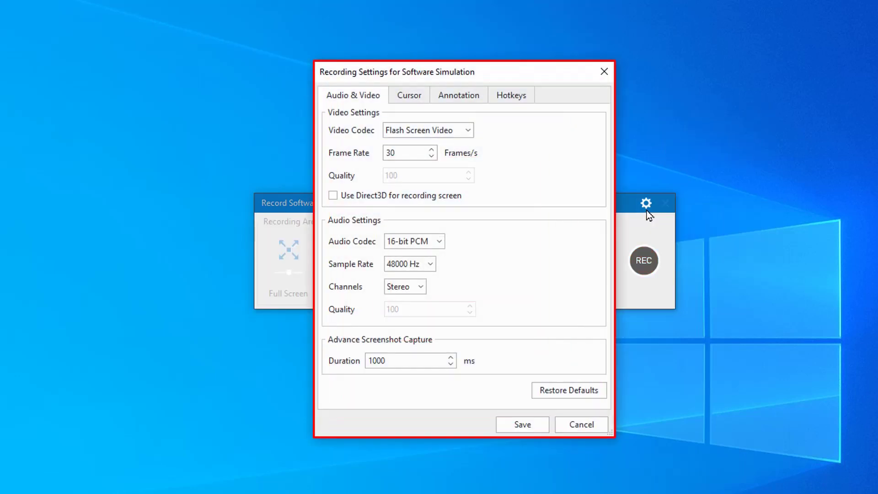
left_click(454, 102)
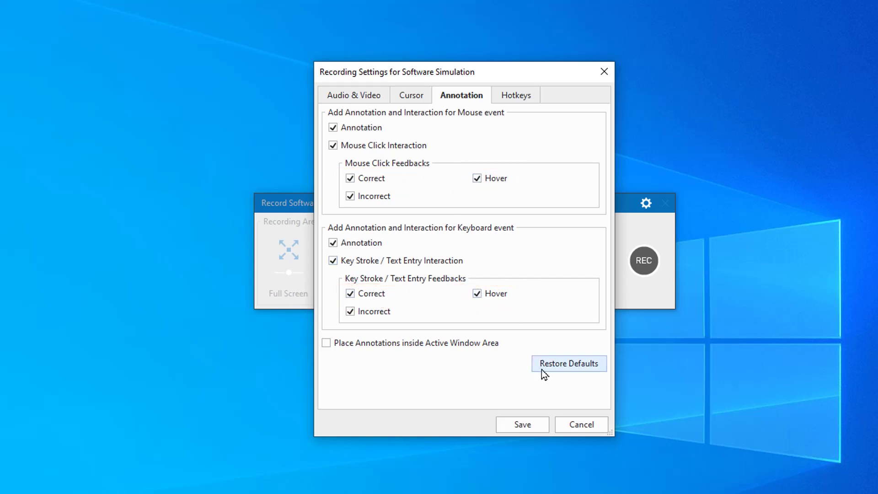
left_click(581, 425)
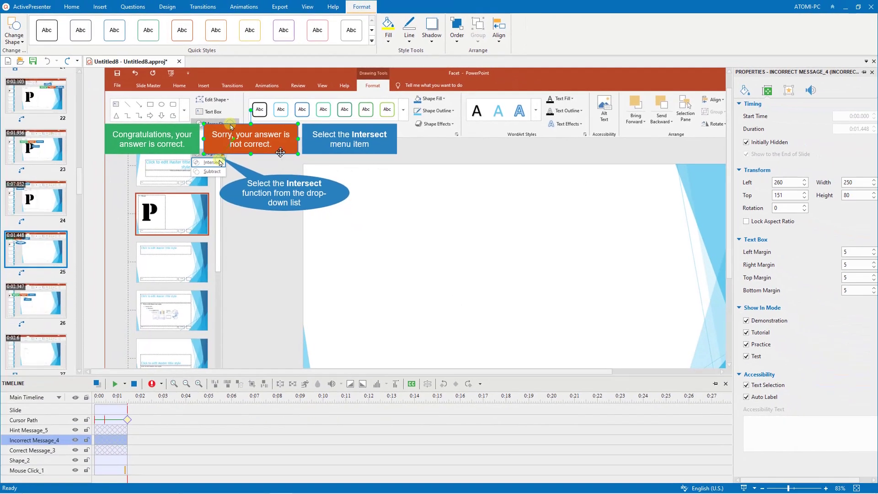
Step: Change the incorrect message text to 'Whoops! Seems like you have clicked on the wrong spot, please try again!'
double_click(281, 153)
key("ctrl+a")
type("Whoops! Seems like you have clicked o")
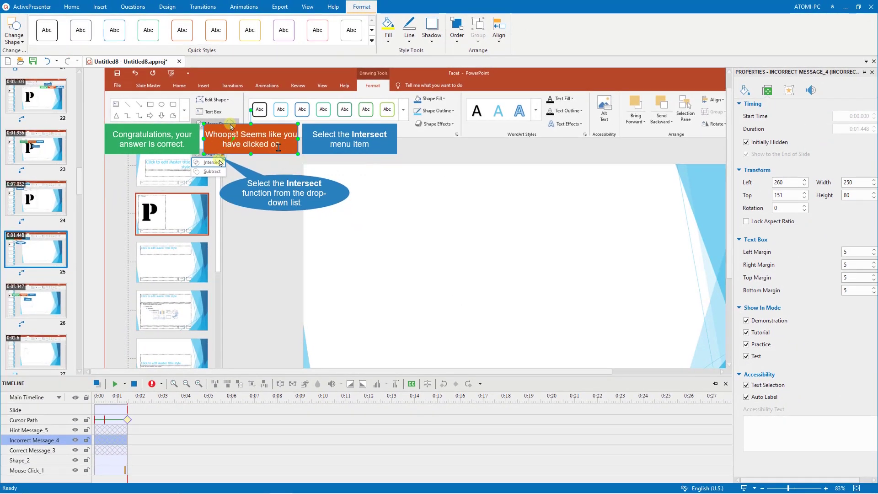
type("n the wrong spot, please try again!")
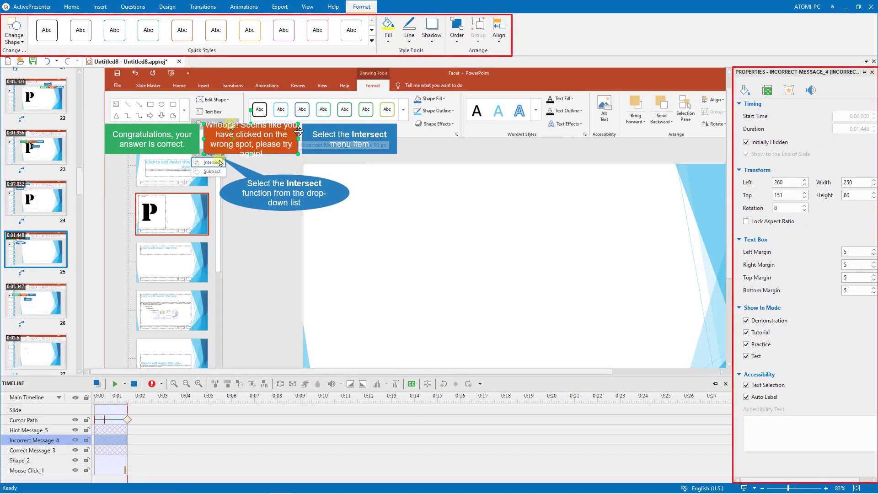
Step: Move the incorrect message to the lower left and fill its box red
left_click_drag(300, 130, 209, 187)
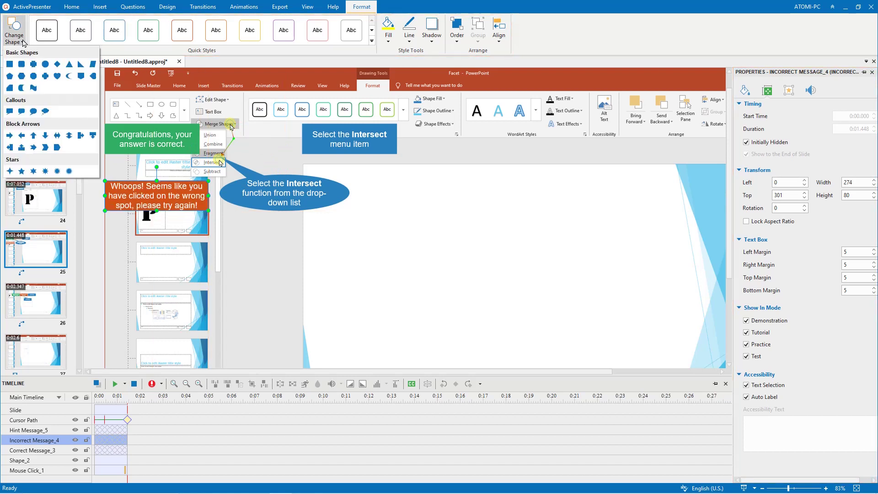
left_click(388, 42)
left_click(397, 123)
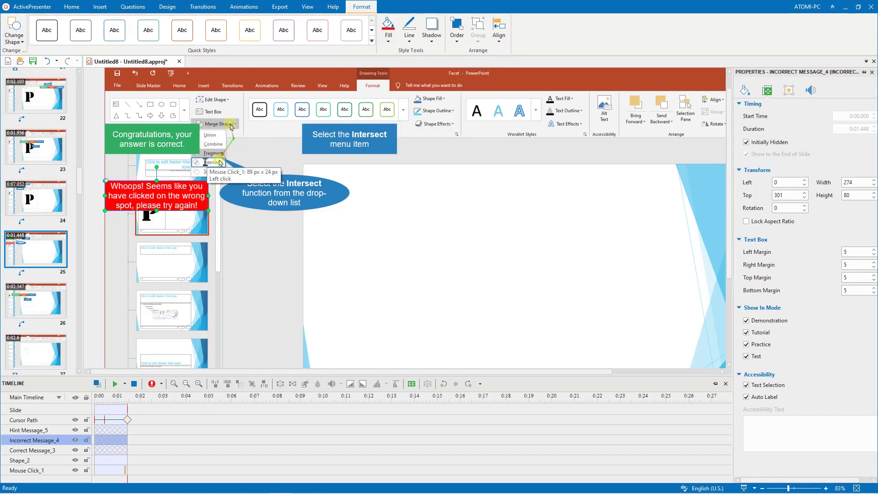
Step: Insert a 'Select the fourth option!' hint message on Mouse Click_1, placed at bottom-right
right_click(205, 163)
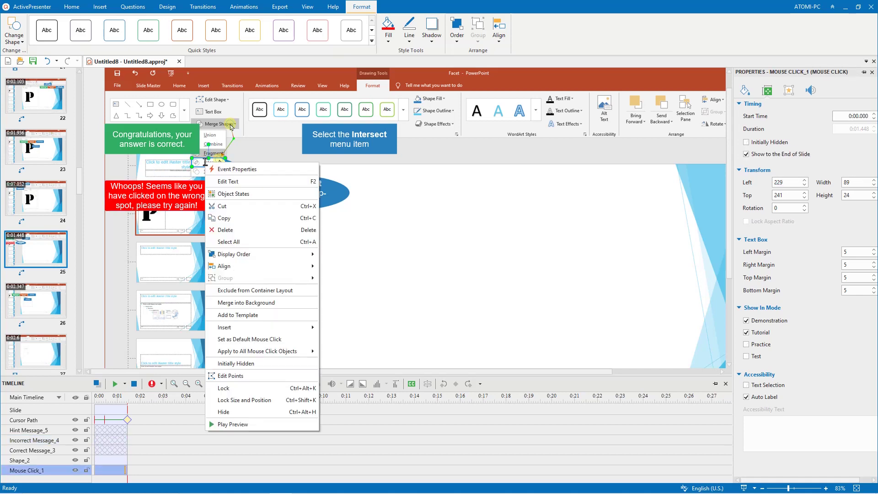
mouse_move(224, 328)
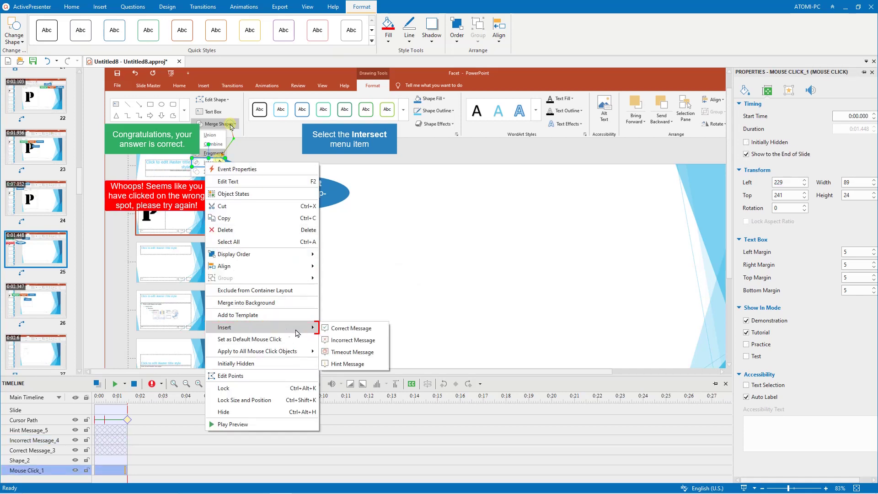
left_click(348, 363)
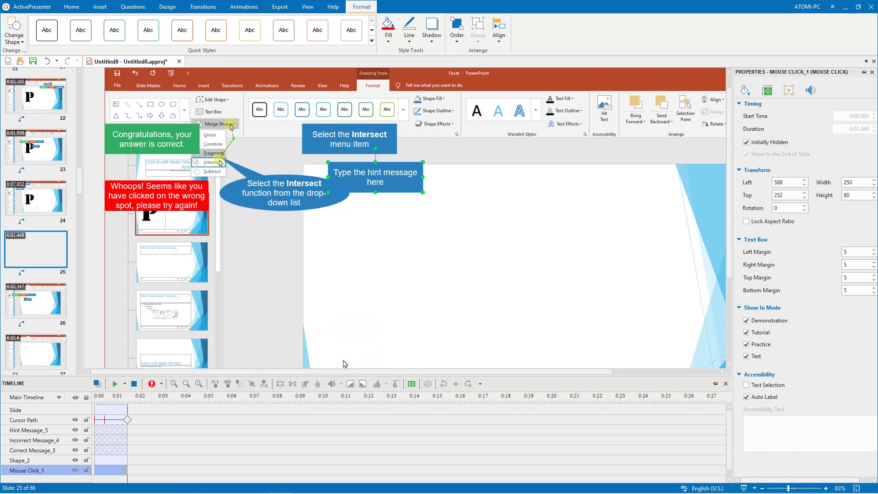
type("Select the fourth option!")
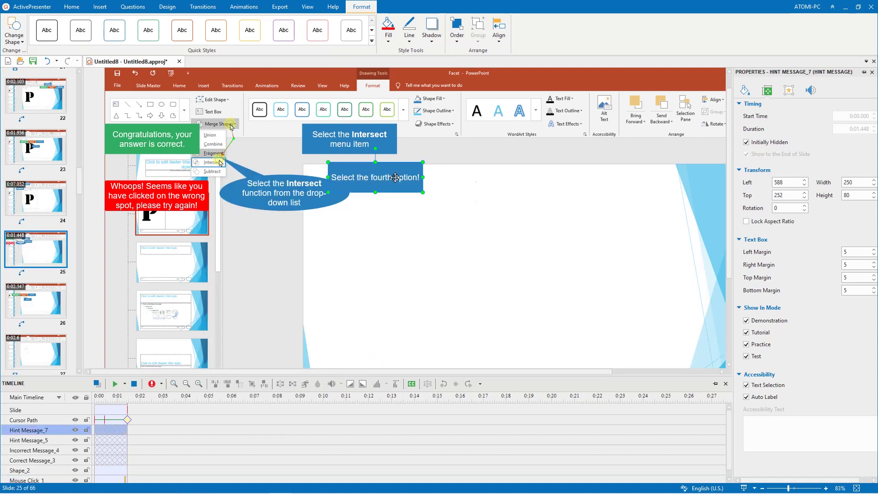
left_click_drag(396, 177, 674, 341)
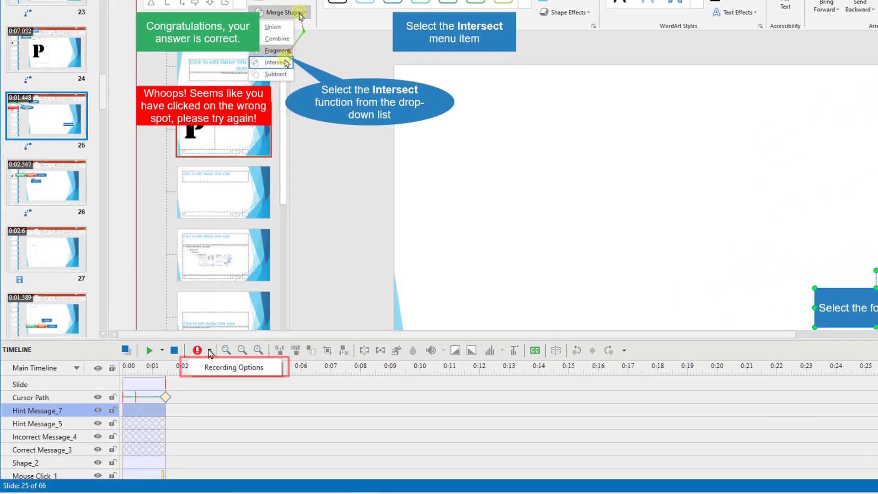
Step: Set the narration input device to Microphone (Realtek High Definition Audio)
left_click(218, 371)
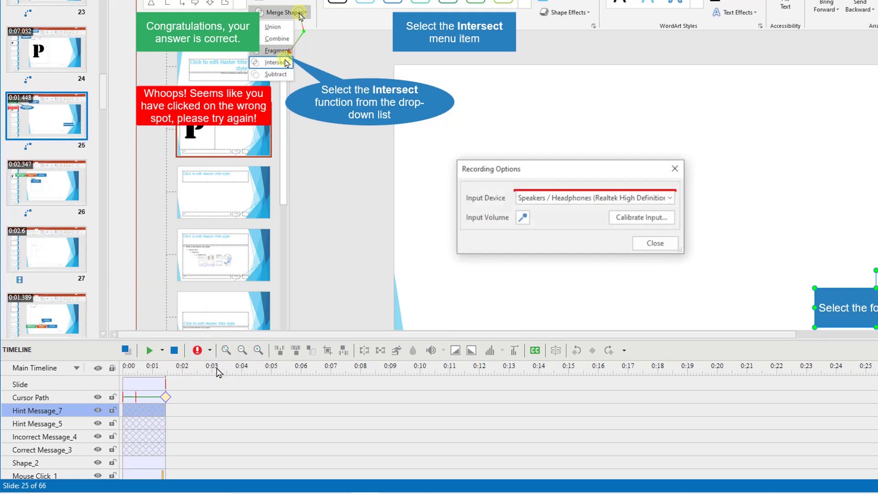
left_click(606, 204)
left_click(604, 211)
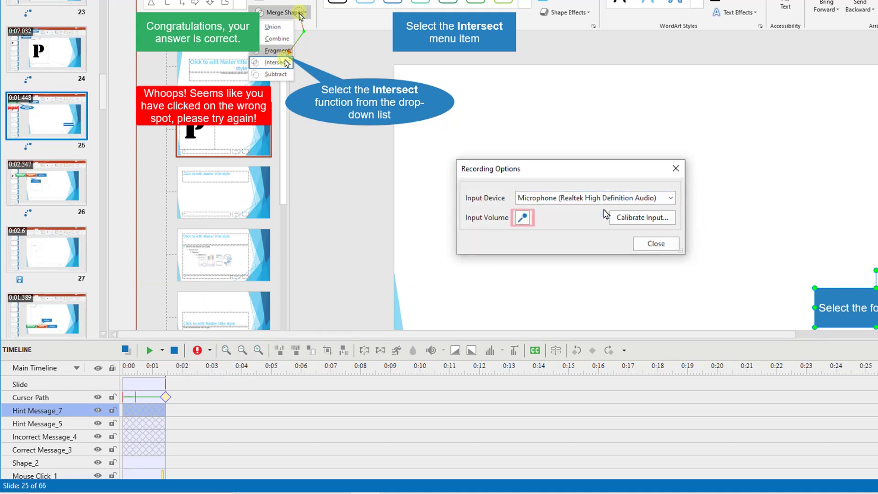
Step: Auto-calibrate the microphone input level, accept it, and close the recording options
left_click(523, 217)
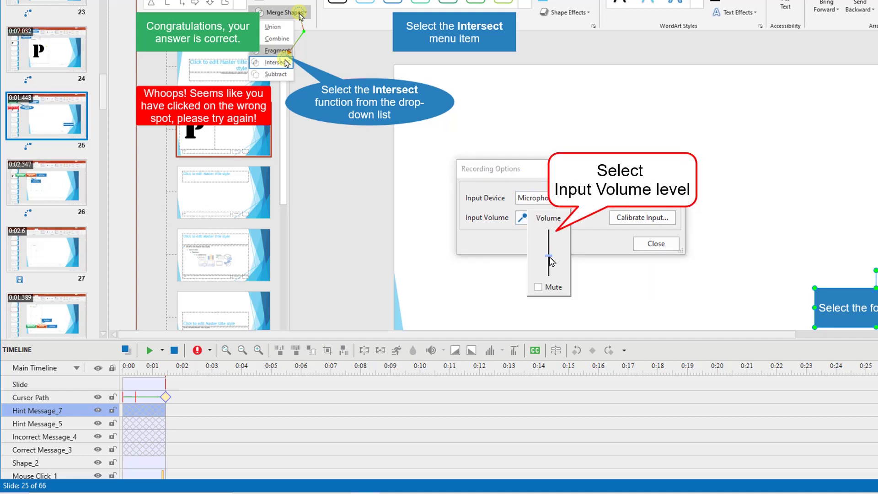
left_click(584, 223)
left_click(618, 218)
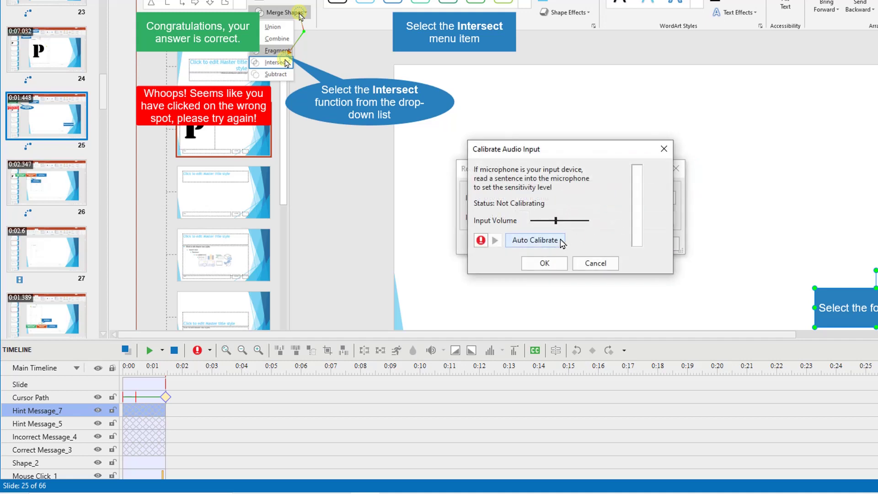
left_click(558, 242)
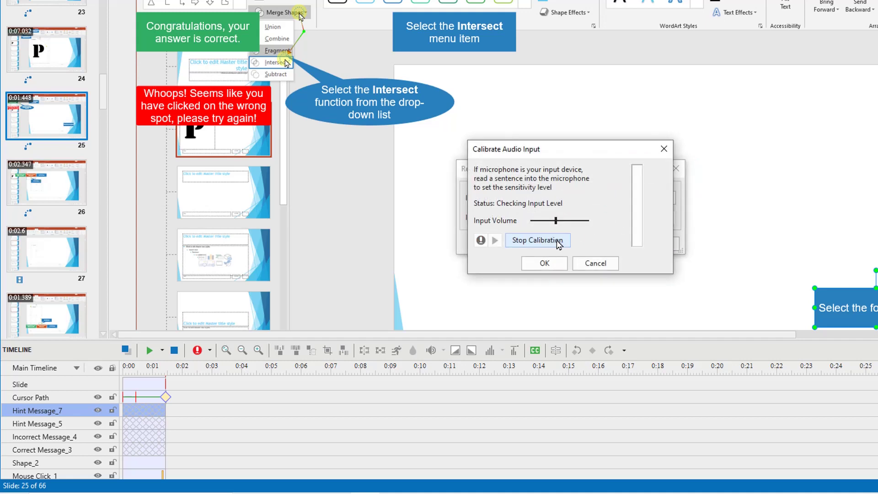
left_click(544, 263)
left_click(657, 242)
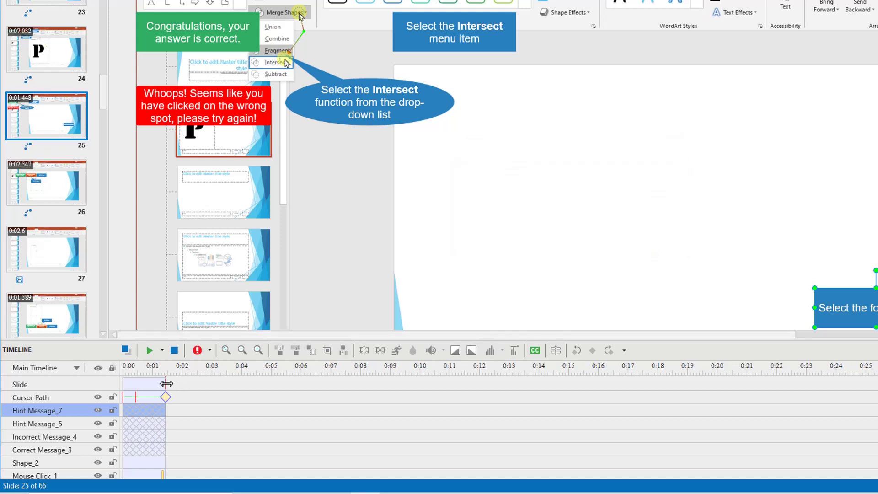
Step: Extend slide 25 to 0:08.108 and record a 7.616-second narration track for it
left_click_drag(165, 385, 363, 387)
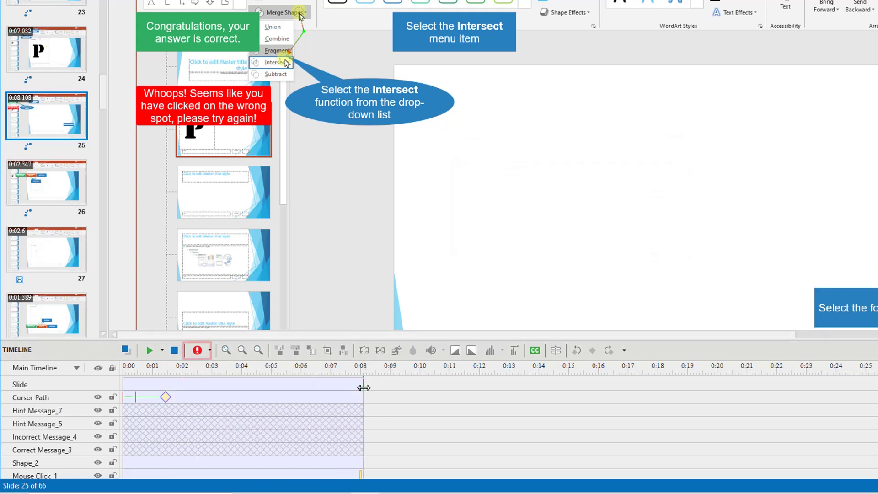
left_click(197, 352)
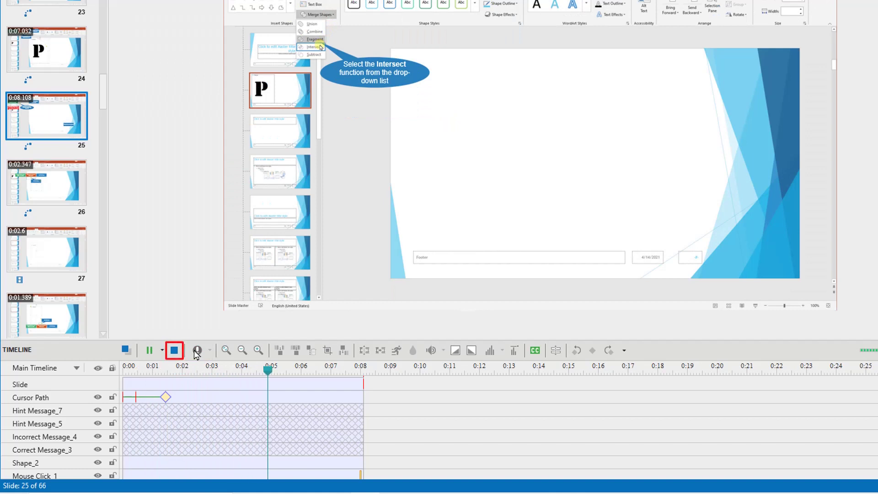
left_click(179, 355)
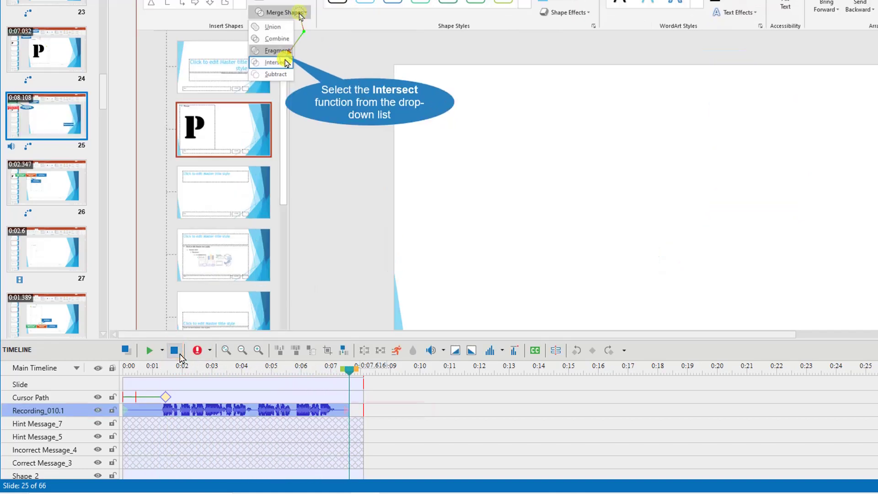